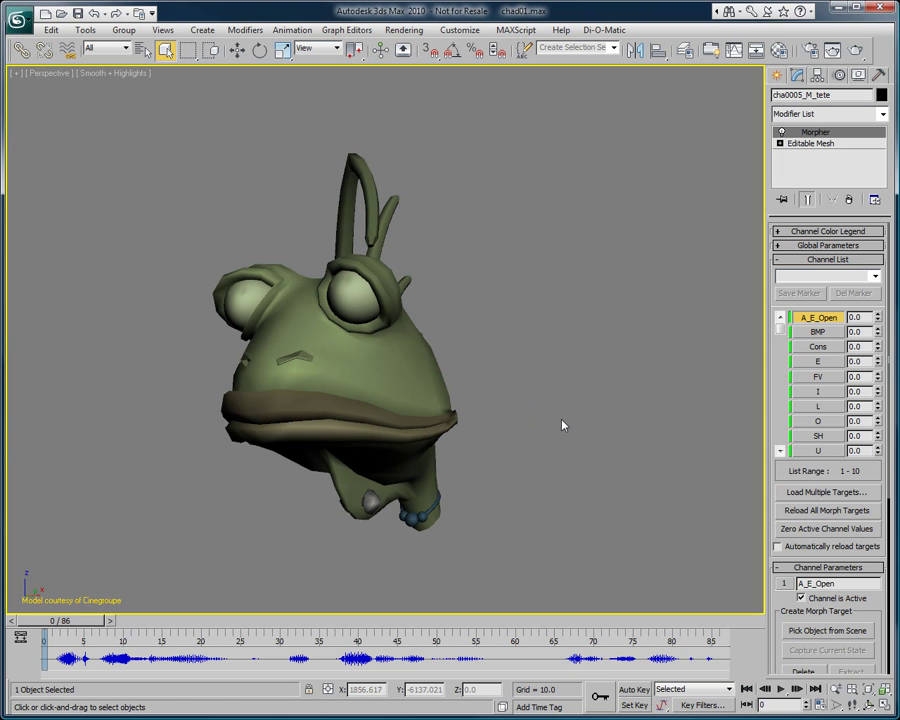
Preview the A_E_Open and BMP mouth morphs, then reset A_E_Open, BMP, Cons and E to zero
{"action": "scroll", "coordinate": [464, 418], "scroll_direction": "up", "scroll_amount": 3}
{"action": "scroll", "coordinate": [462, 418], "scroll_direction": "down", "scroll_amount": 3}
{"action": "middle_click_drag", "start_coordinate": [458, 420], "coordinate": [458, 412]}
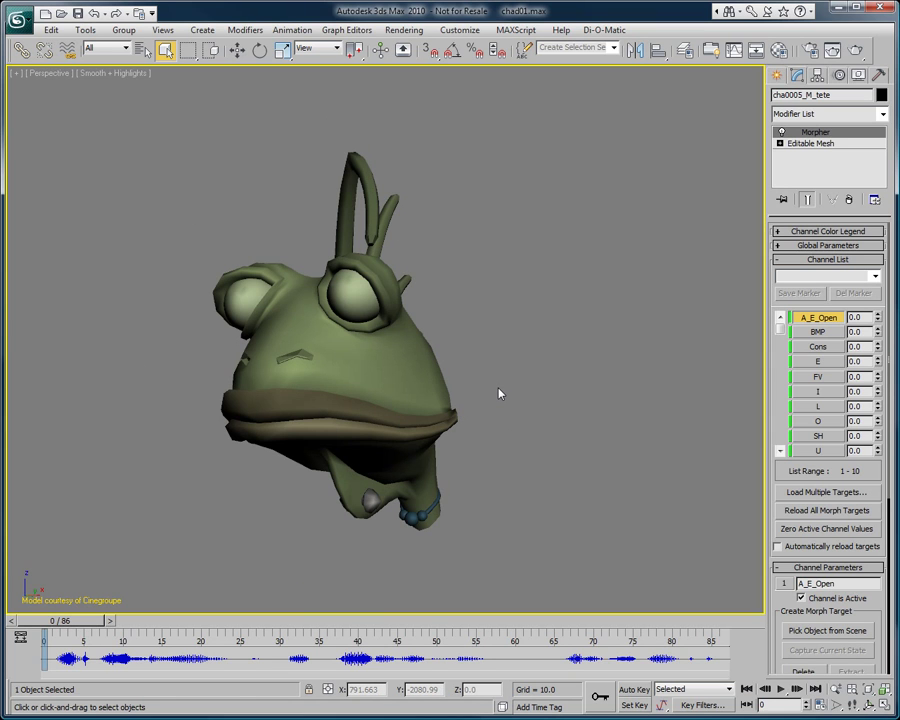
{"action": "left_click_drag", "start_coordinate": [885, 315], "coordinate": [880, 288]}
{"action": "right_click", "coordinate": [877, 317]}
{"action": "mouse_move", "coordinate": [877, 333]}
{"action": "left_mouse_down"}
{"action": "mouse_move", "coordinate": [877, 318]}
{"action": "mouse_move", "coordinate": [877, 356]}
{"action": "left_mouse_up"}
{"action": "right_click", "coordinate": [877, 332]}
{"action": "right_click", "coordinate": [877, 347]}
{"action": "right_click", "coordinate": [877, 361]}
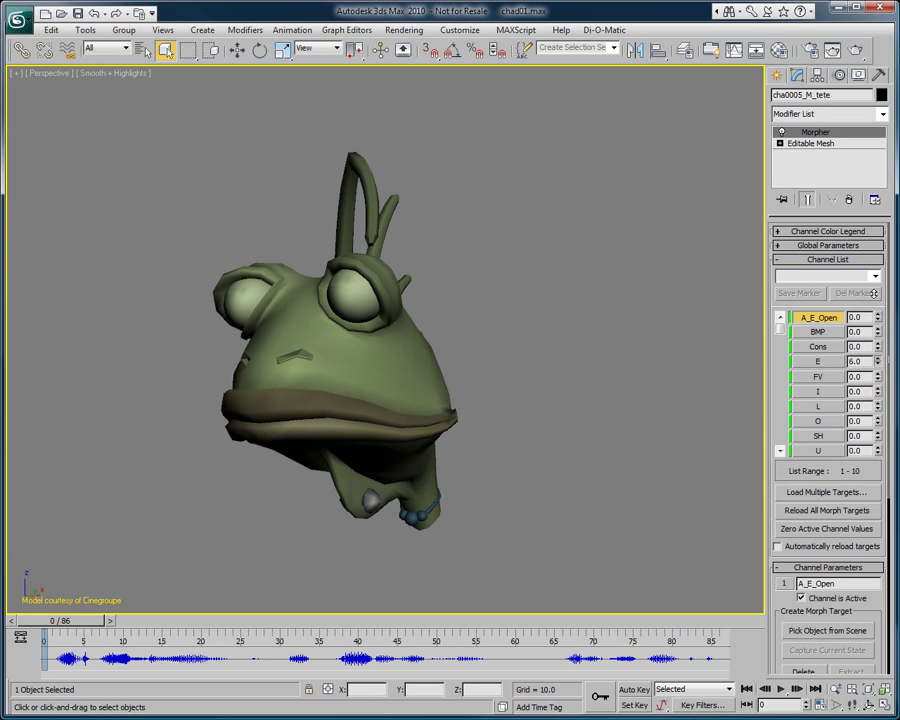
From the Editable Mesh settings, launch Voice-O-Matic and move its dialog clear of the frog head
{"action": "left_click", "coordinate": [826, 145]}
{"action": "left_click", "coordinate": [796, 231]}
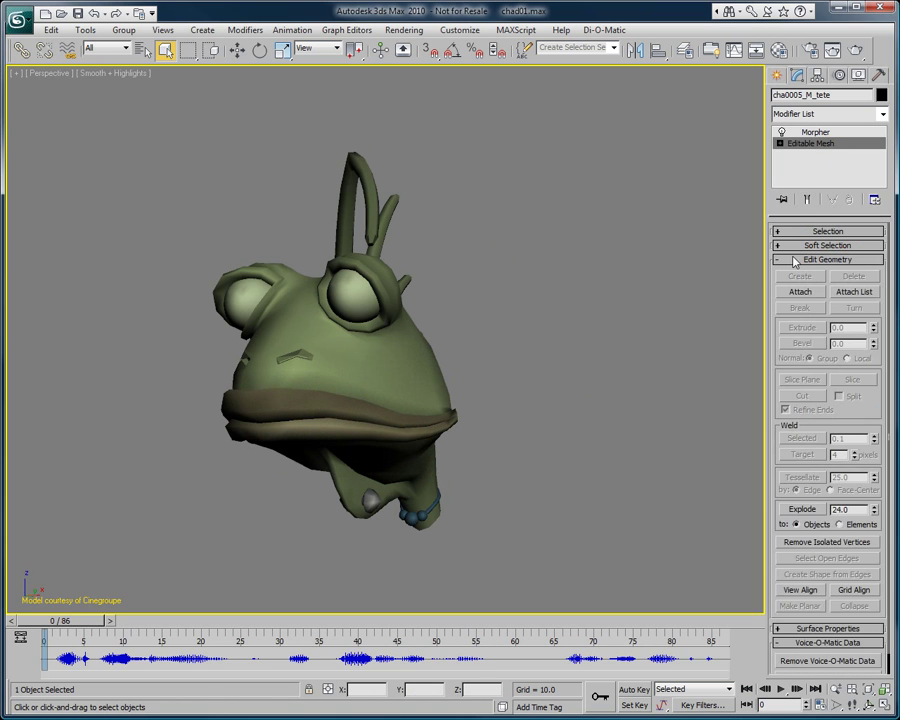
{"action": "left_click", "coordinate": [793, 259]}
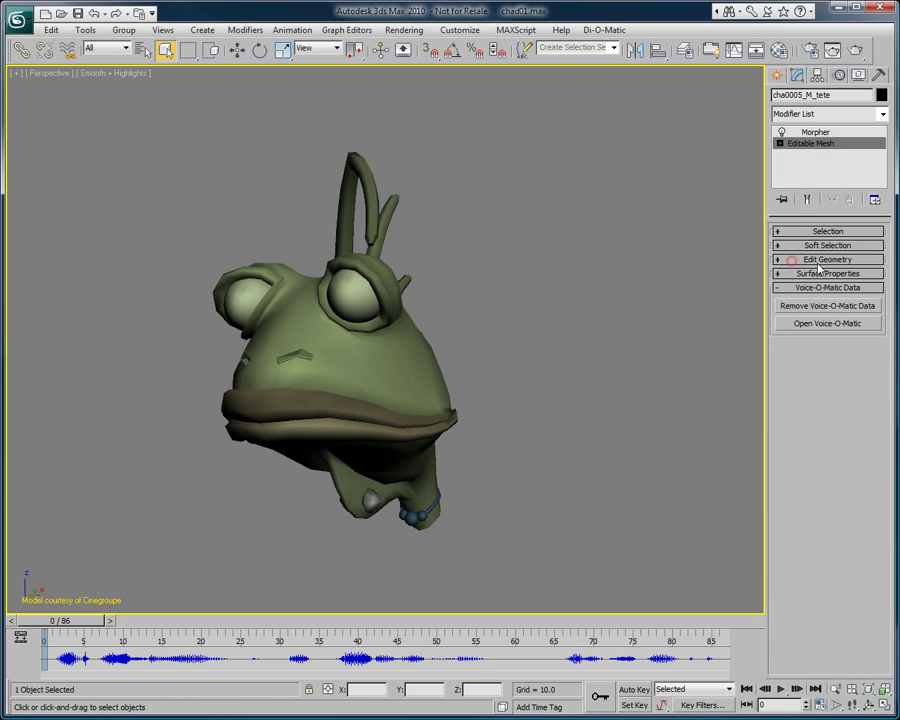
{"action": "left_click", "coordinate": [827, 323]}
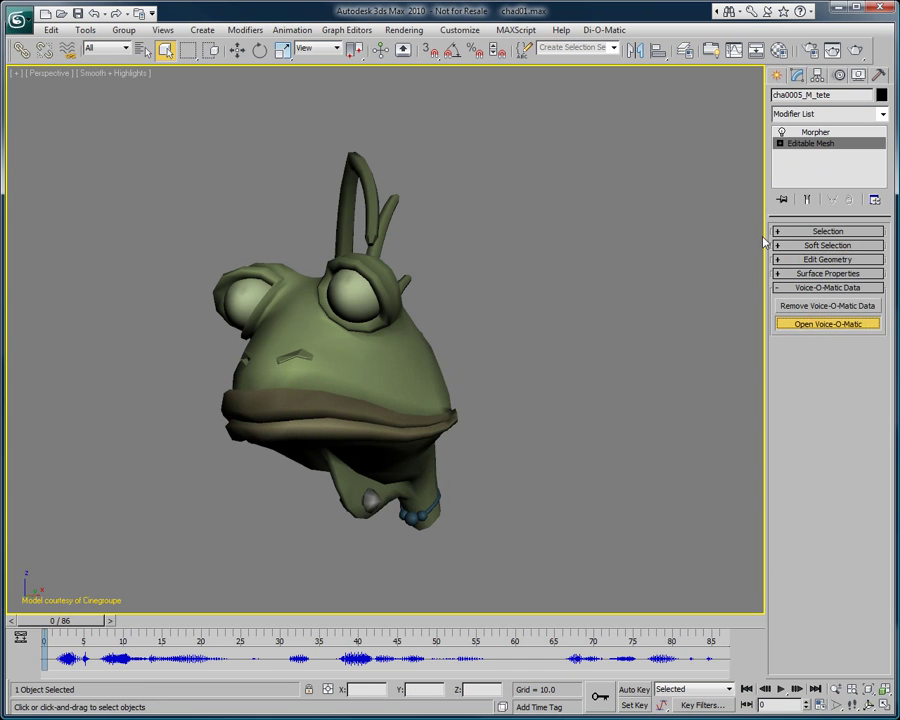
{"action": "mouse_move", "coordinate": [446, 215]}
{"action": "left_mouse_down"}
{"action": "mouse_move", "coordinate": [644, 94]}
{"action": "mouse_move", "coordinate": [606, 87]}
{"action": "left_mouse_up"}
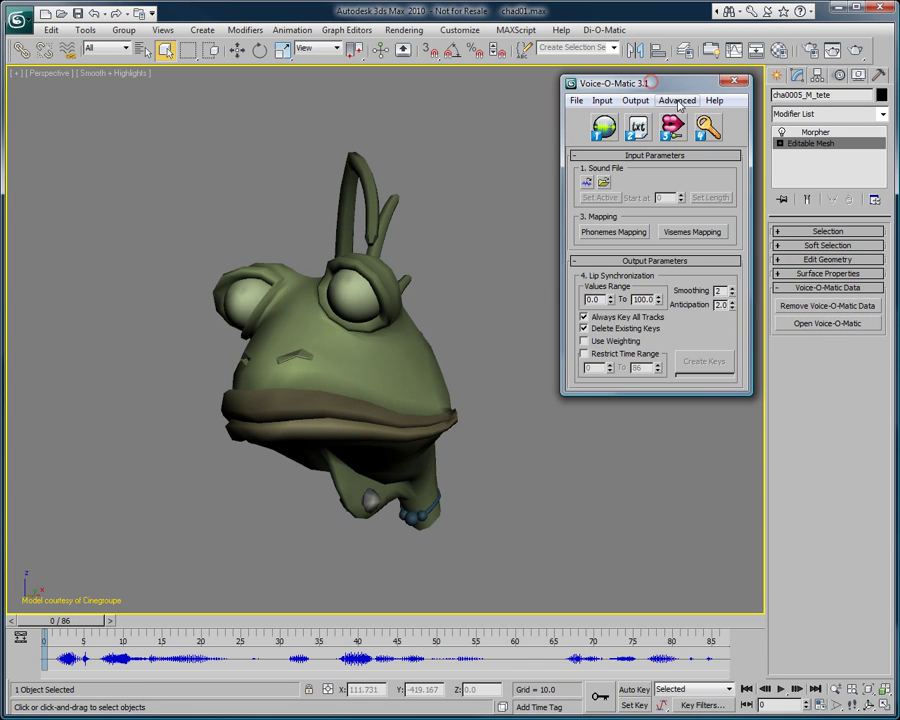
Load english.wav, show Visemes Mapping, and reselect the Morpher's A_E_Open channel
{"action": "left_click", "coordinate": [587, 183]}
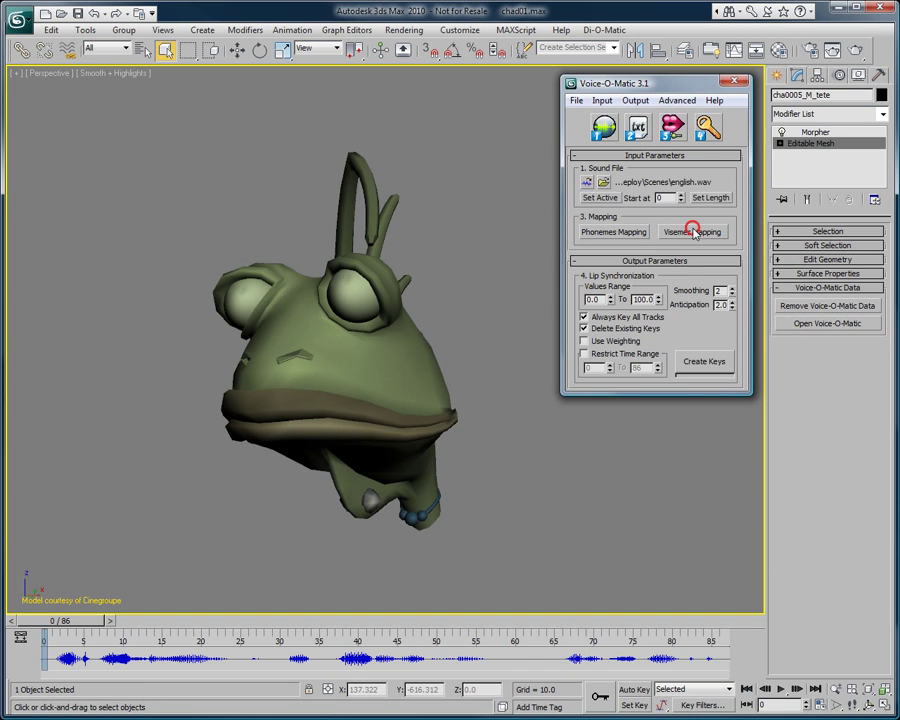
{"action": "left_click", "coordinate": [692, 232]}
{"action": "left_click", "coordinate": [812, 133]}
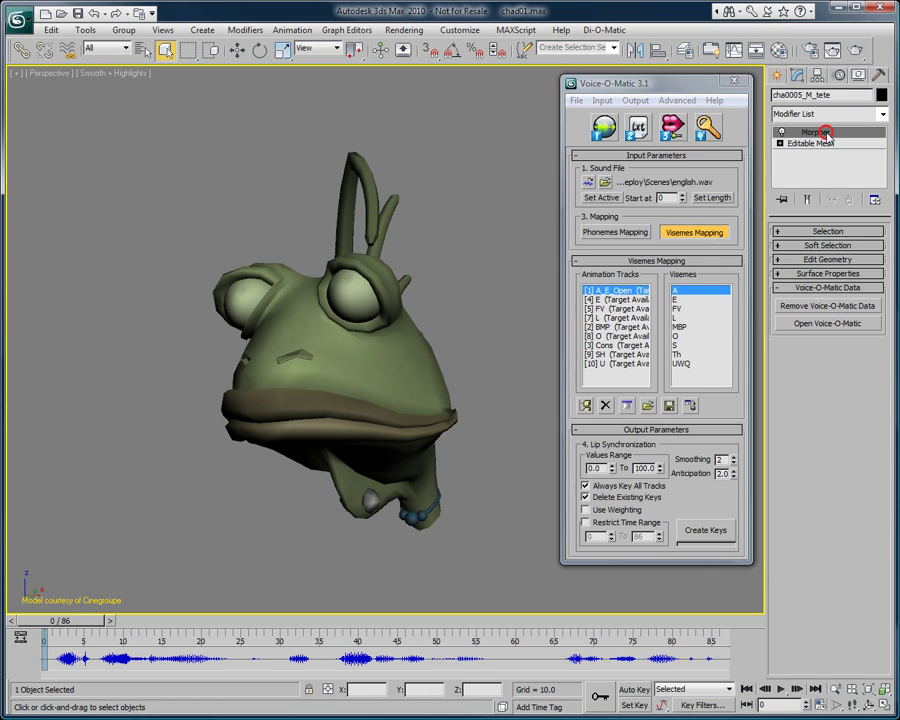
{"action": "left_click", "coordinate": [799, 319]}
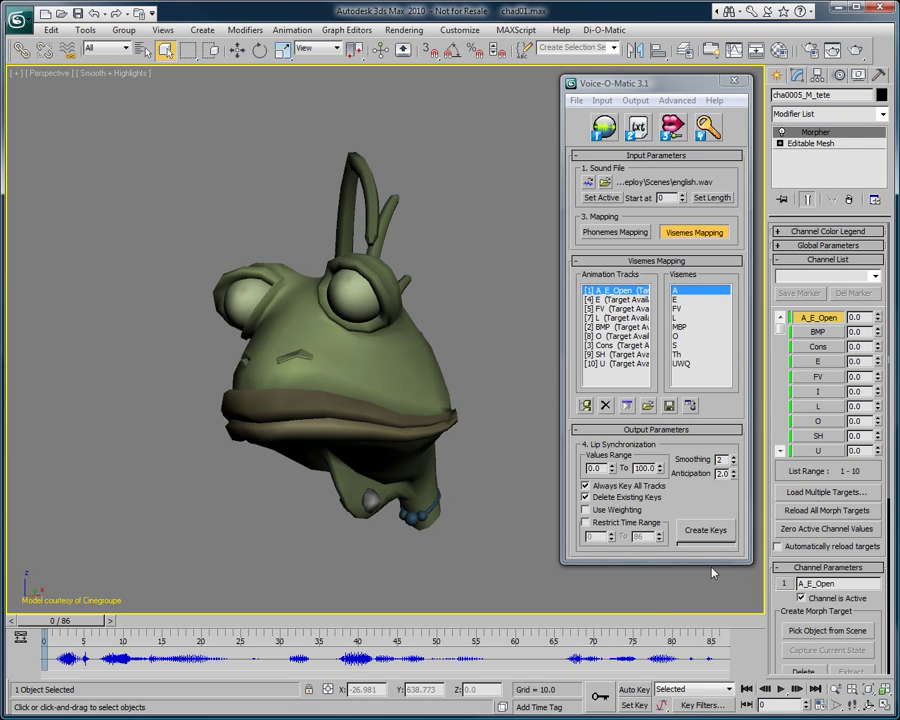
Create lip-sync keys from english.wav, preview the playback, then show the Phonemes Mapping panel
{"action": "left_click", "coordinate": [712, 531]}
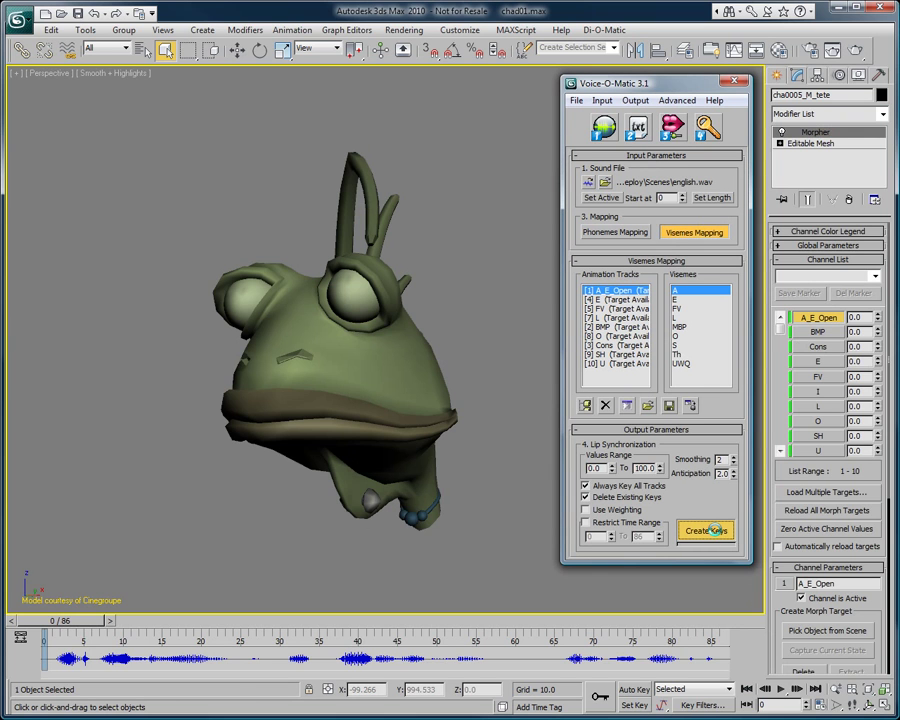
{"action": "left_click", "coordinate": [781, 690]}
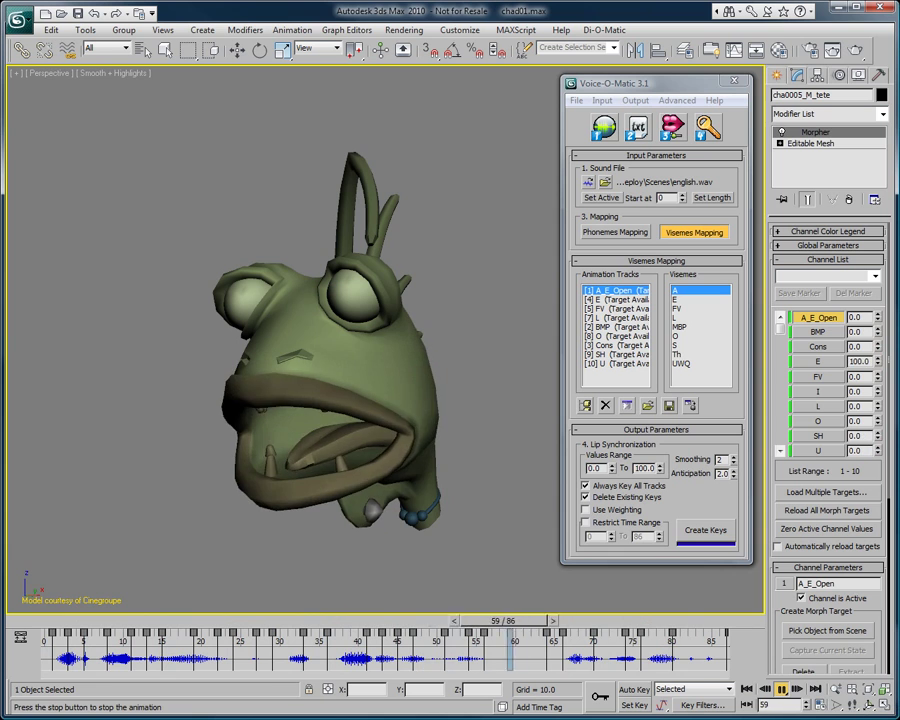
{"action": "left_click", "coordinate": [781, 690]}
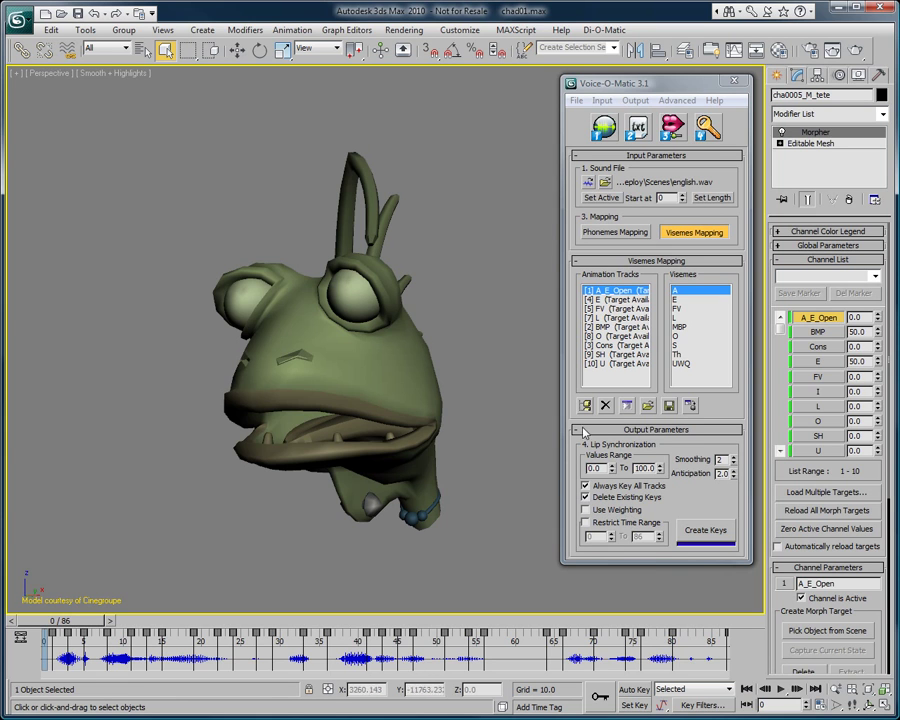
{"action": "left_click", "coordinate": [615, 231]}
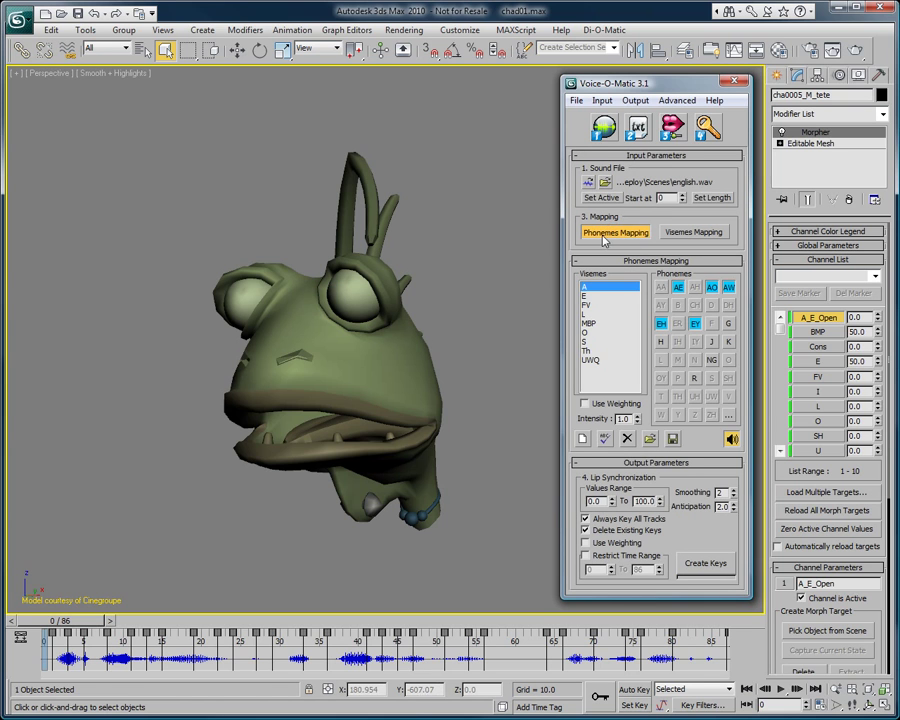
After inspecting the UWQ viseme, set viseme A's intensity to 0.7 and regenerate the keys
{"action": "left_click", "coordinate": [589, 361]}
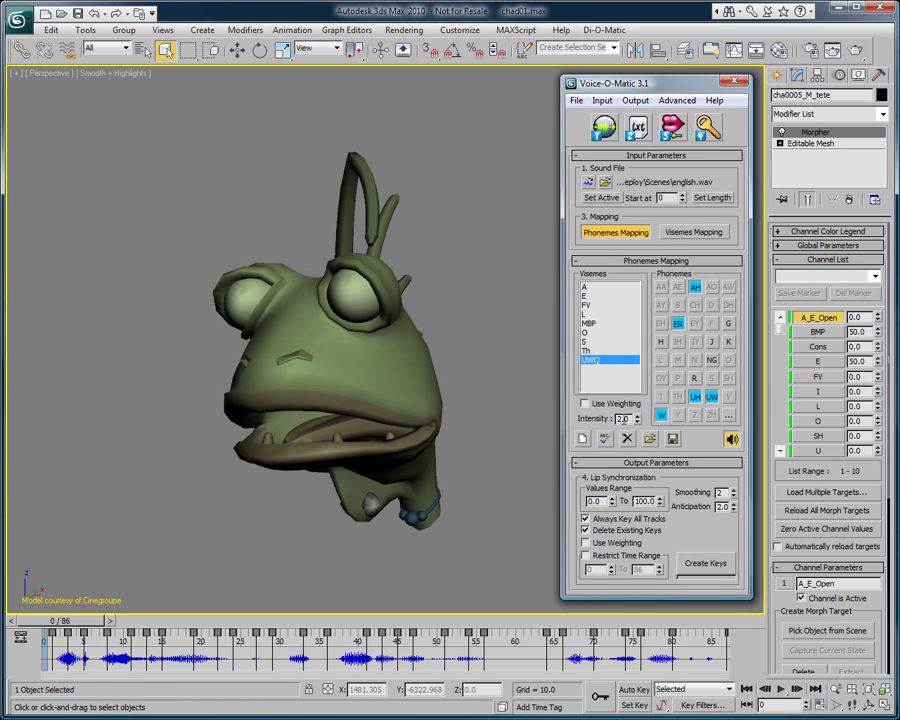
{"action": "double_click", "coordinate": [624, 419]}
{"action": "left_click", "coordinate": [590, 287]}
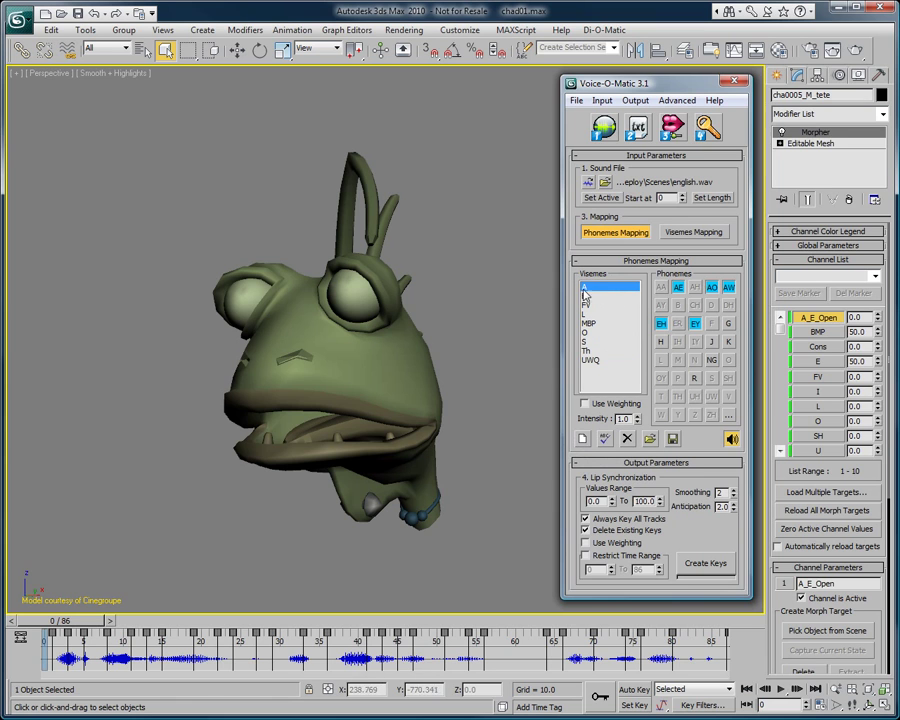
{"action": "left_click_drag", "start_coordinate": [630, 418], "coordinate": [563, 418]}
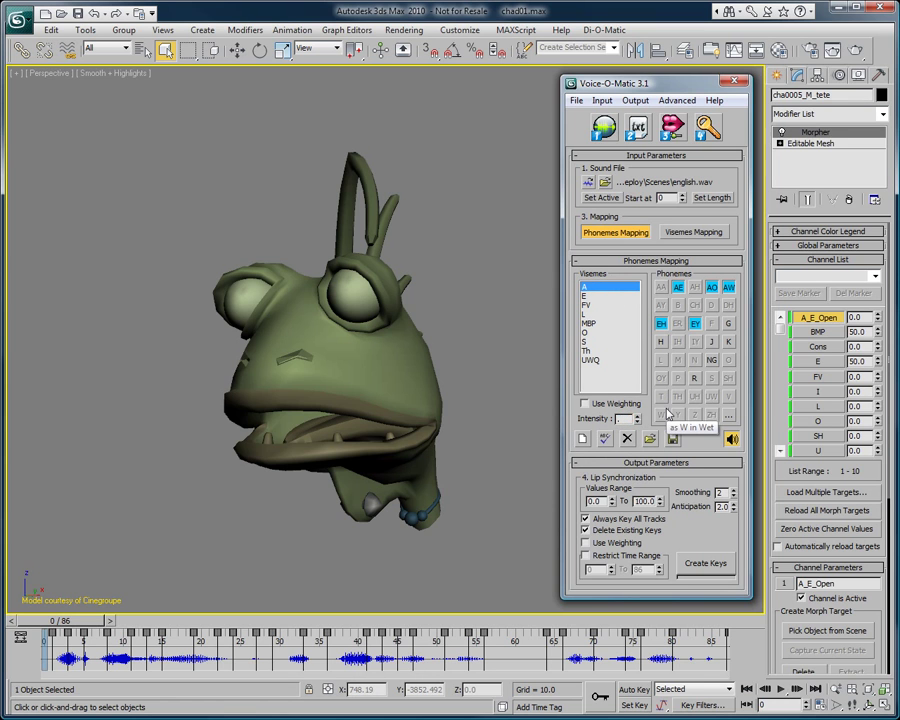
{"action": "left_click", "coordinate": [705, 562]}
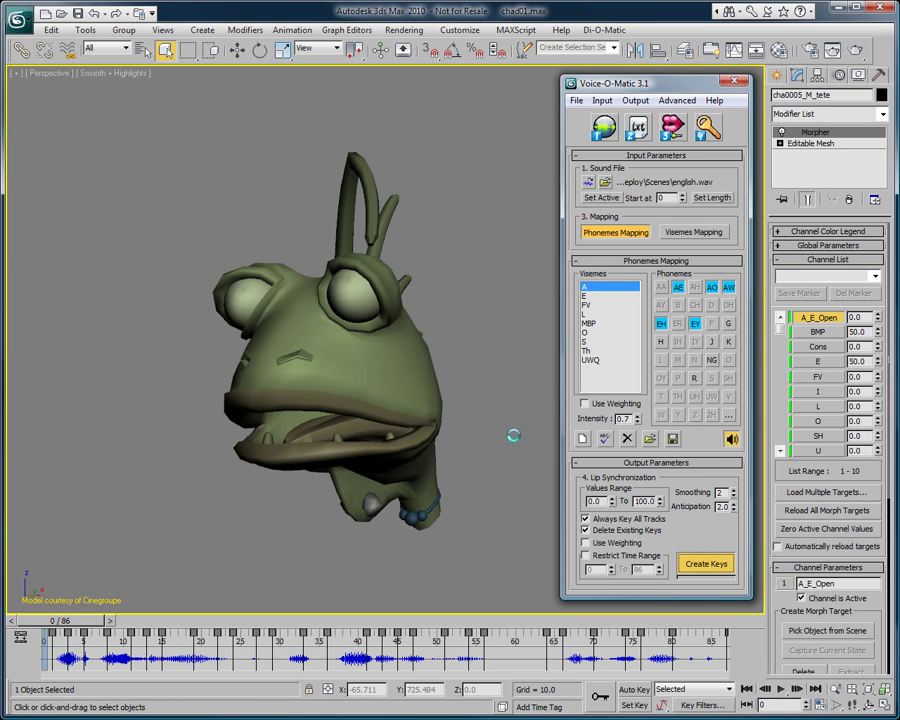
{"action": "left_click", "coordinate": [783, 695]}
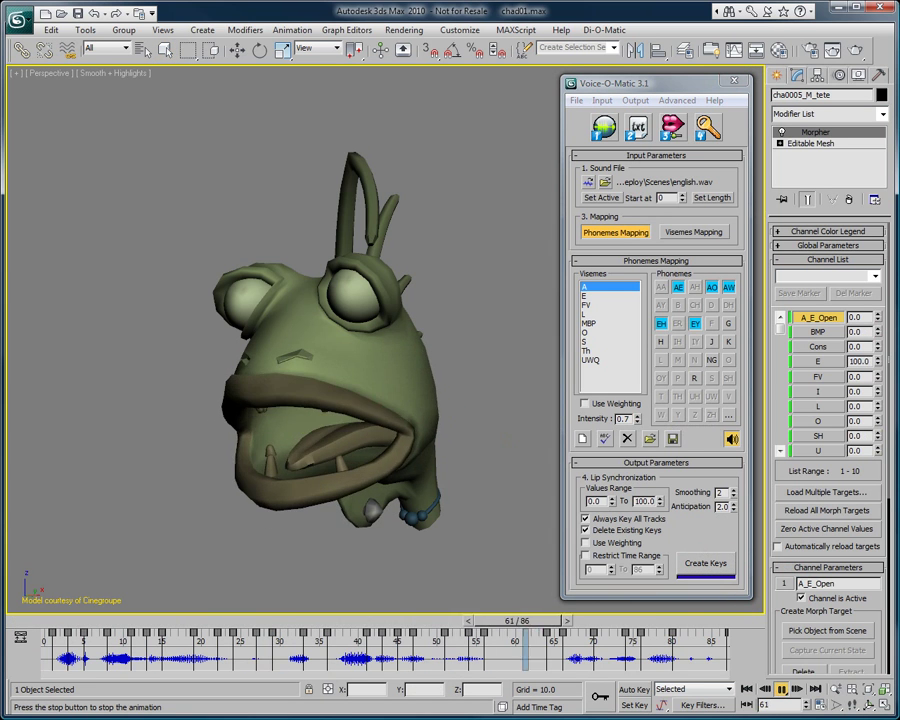
{"action": "left_click", "coordinate": [781, 695]}
{"action": "left_click", "coordinate": [745, 692]}
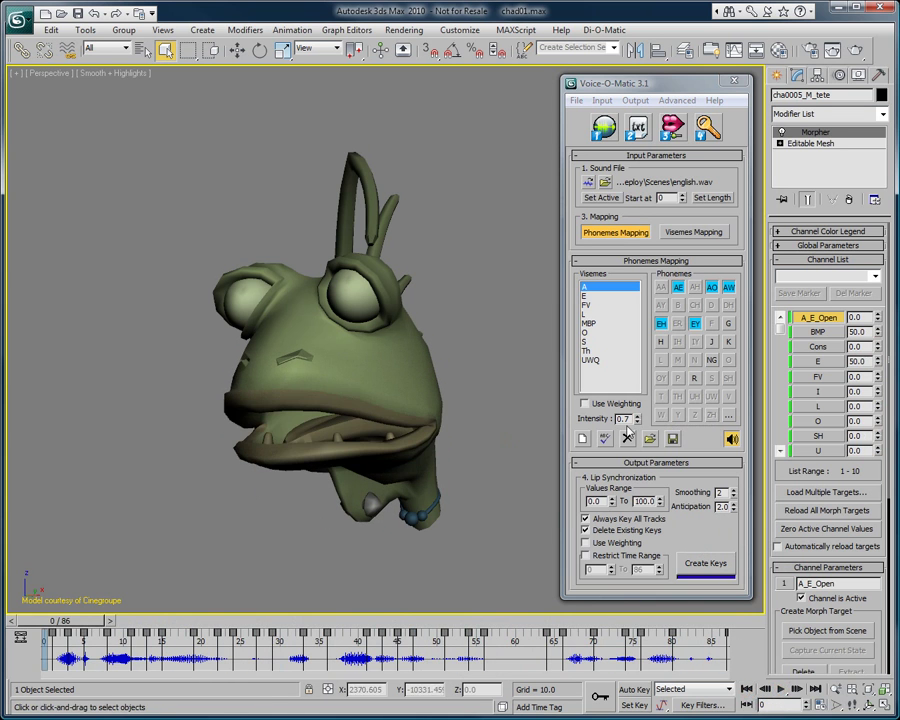
Turn on Use Weighting for the Th viseme, set Smoothing to 1, and regenerate the keys
{"action": "left_click", "coordinate": [589, 352]}
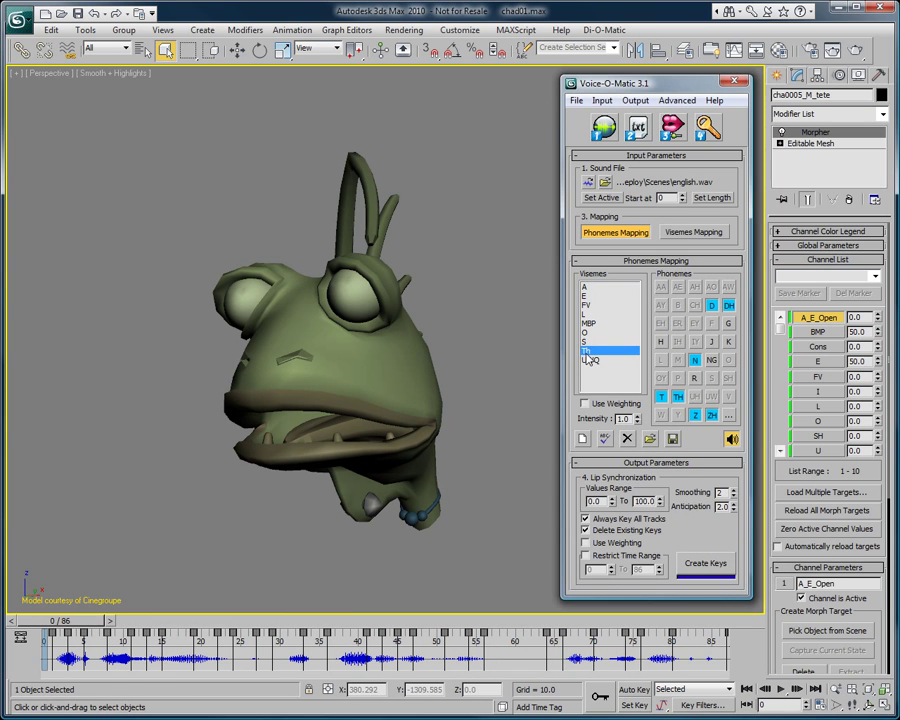
{"action": "left_click_drag", "start_coordinate": [72, 621], "coordinate": [258, 630]}
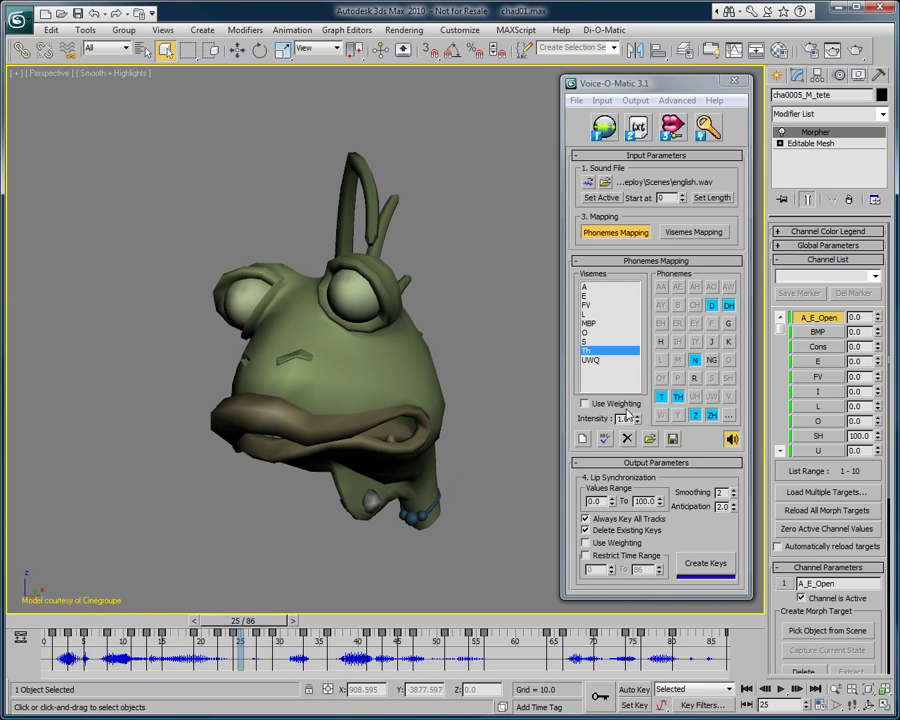
{"action": "left_click", "coordinate": [584, 403]}
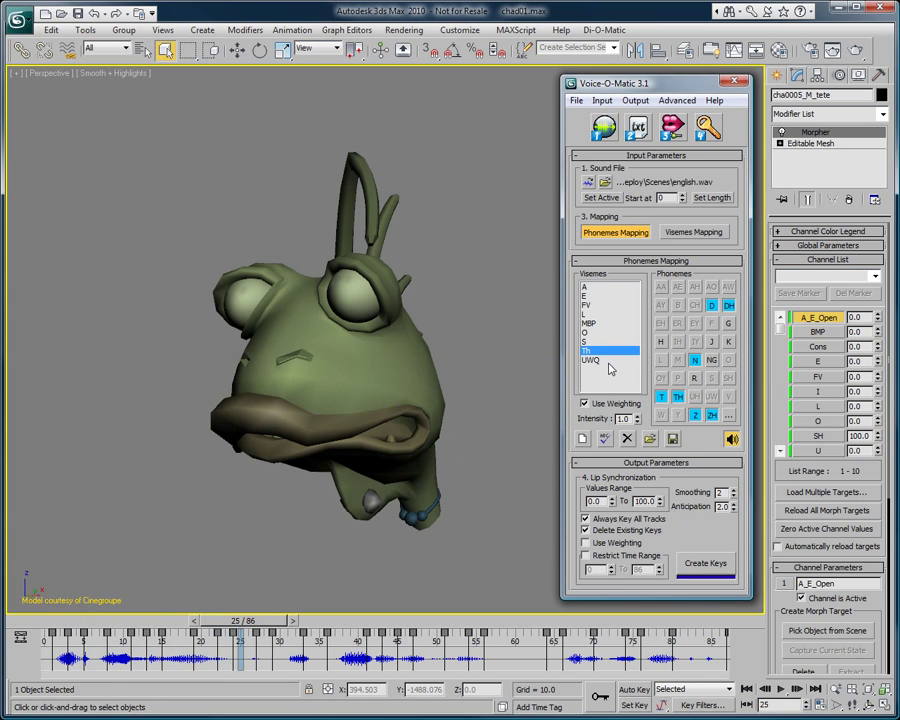
{"action": "left_click_drag", "start_coordinate": [240, 620], "coordinate": [50, 620]}
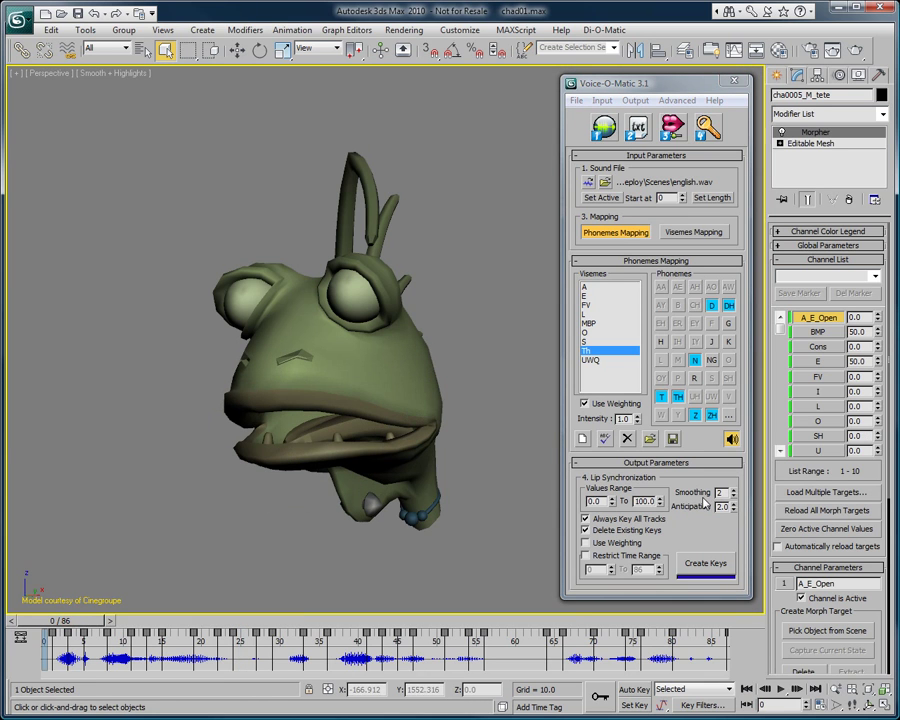
{"action": "left_click", "coordinate": [733, 496]}
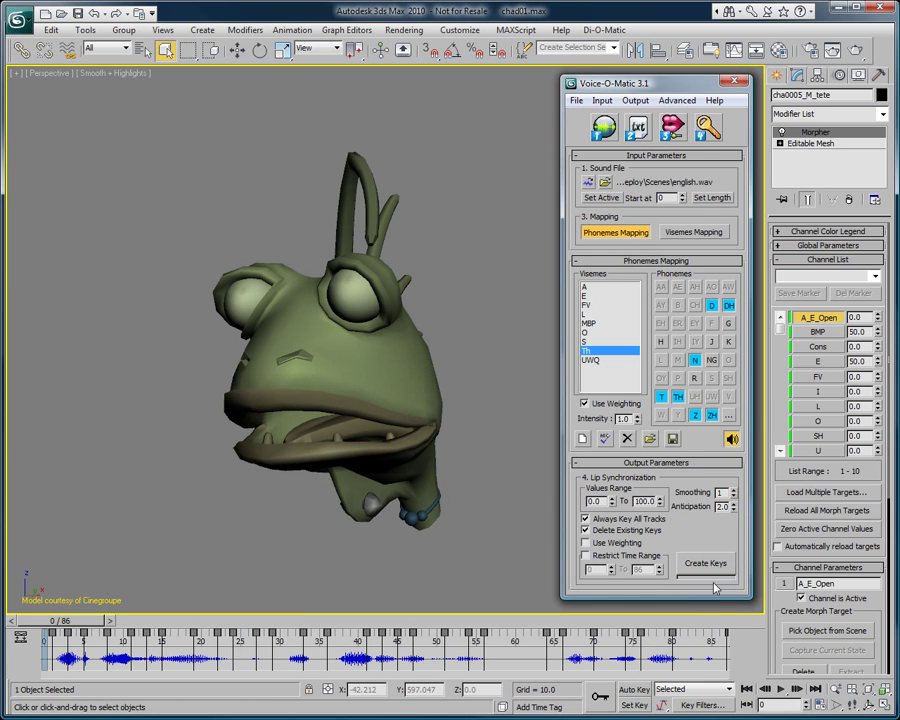
{"action": "left_click", "coordinate": [729, 552]}
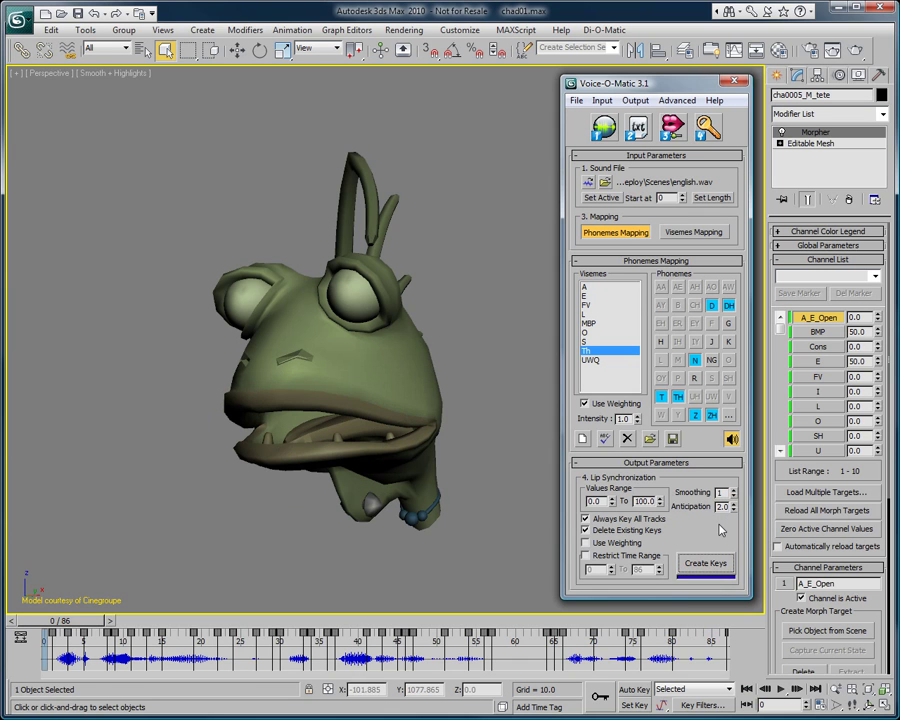
Play the lip-sync animation, stop it, and return to the first frame
{"action": "left_click", "coordinate": [782, 689]}
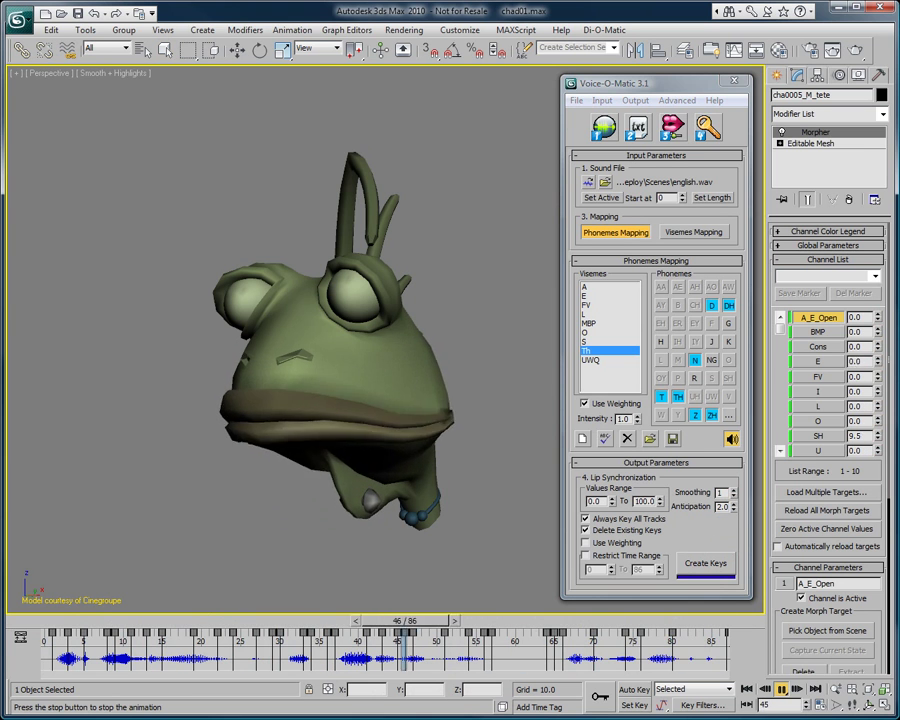
{"action": "left_click", "coordinate": [746, 689]}
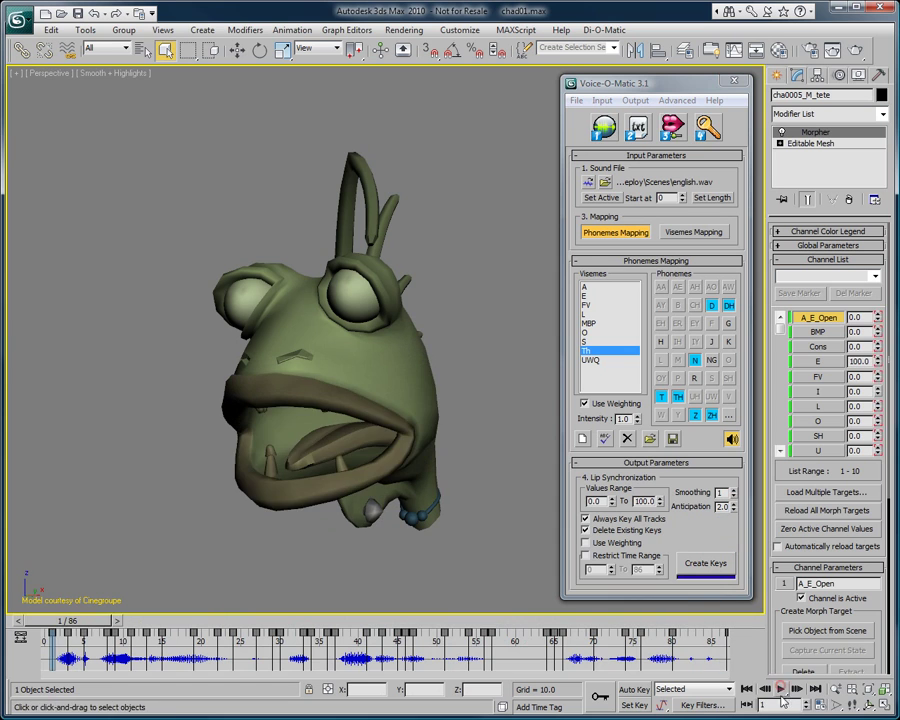
{"action": "left_click", "coordinate": [746, 689]}
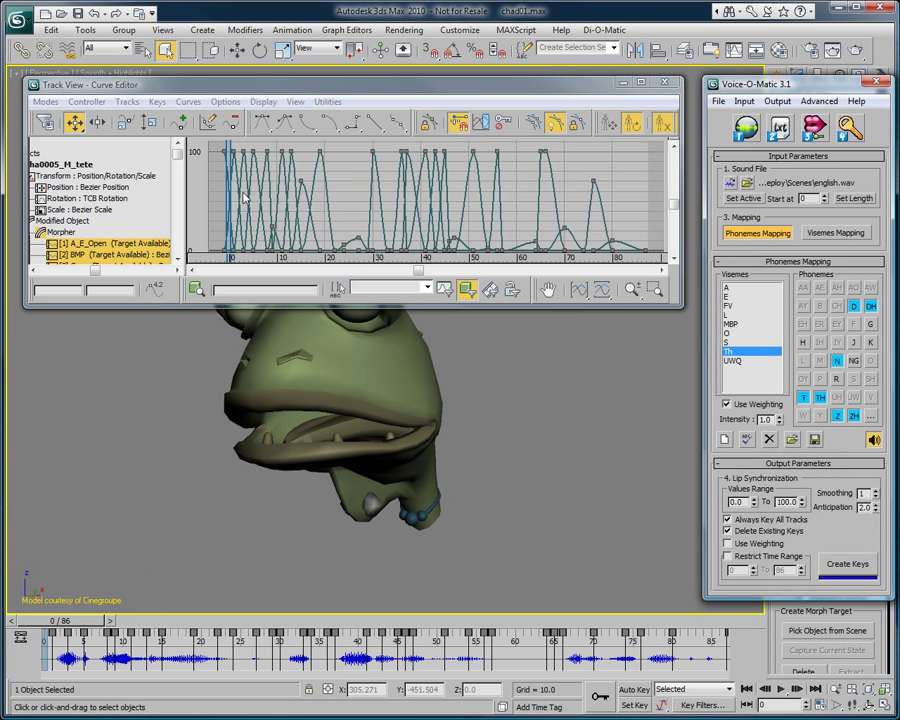
Regenerate the keys with a new default tangent type and play back the result
{"action": "left_click_drag", "start_coordinate": [177, 155], "coordinate": [129, 187]}
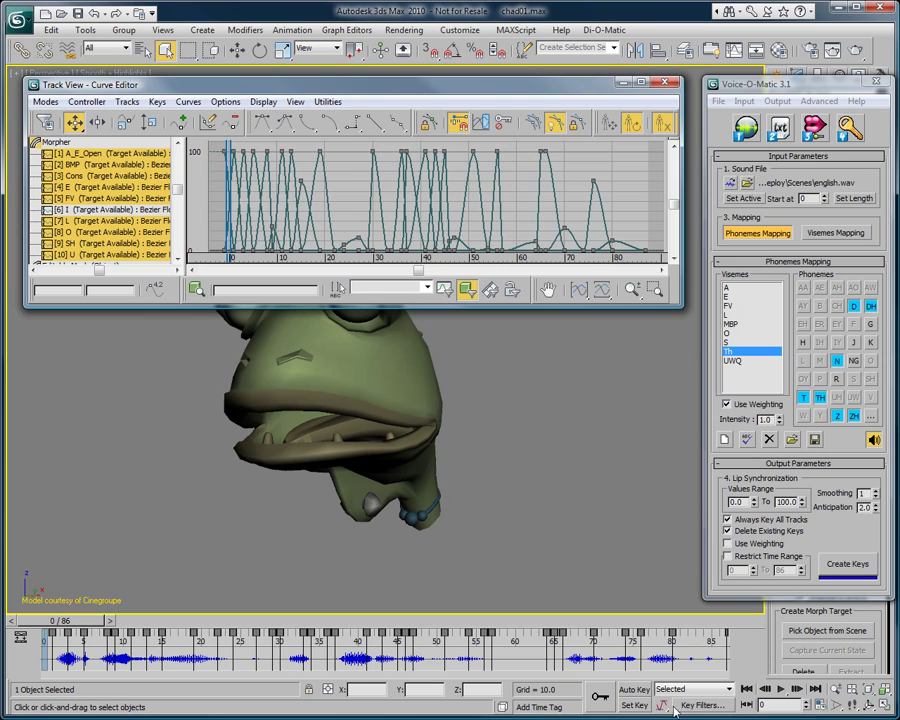
{"action": "left_click_drag", "start_coordinate": [661, 705], "coordinate": [662, 658]}
{"action": "left_click", "coordinate": [845, 566]}
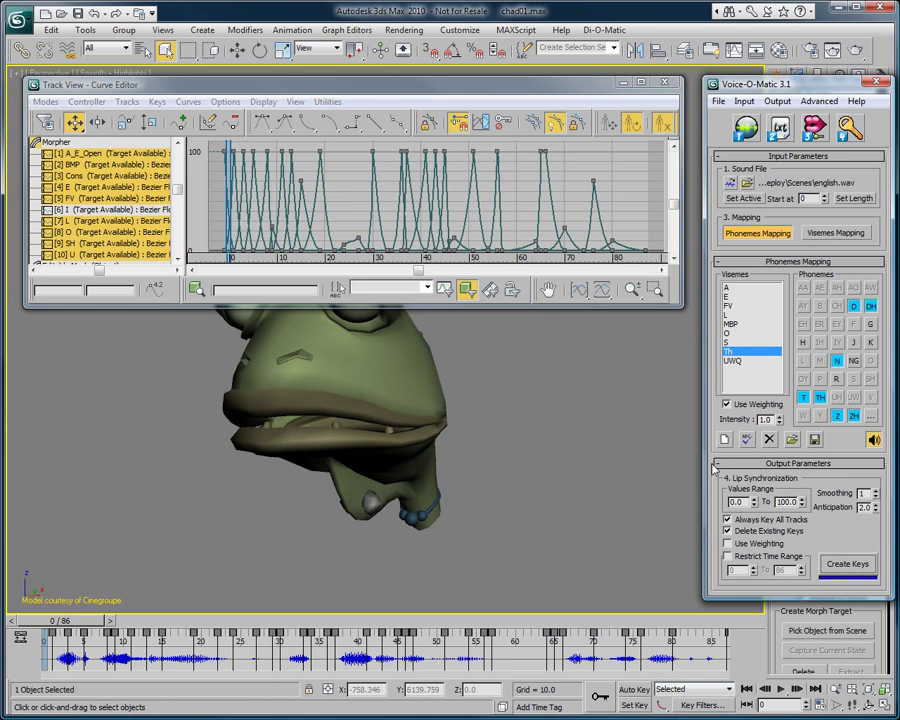
{"action": "left_click", "coordinate": [551, 88]}
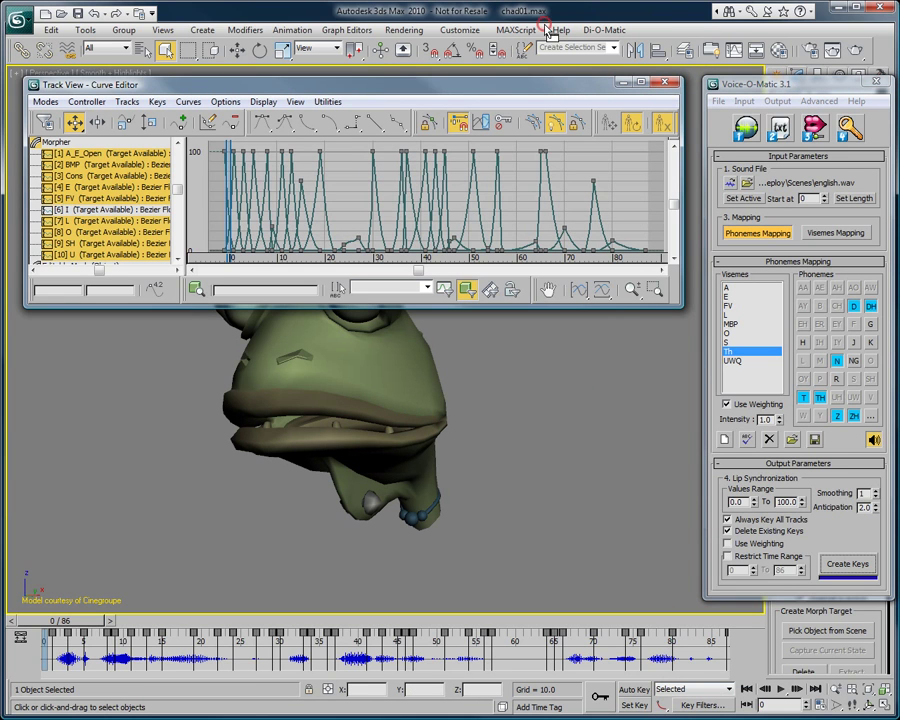
{"action": "left_click_drag", "start_coordinate": [548, 96], "coordinate": [538, 37]}
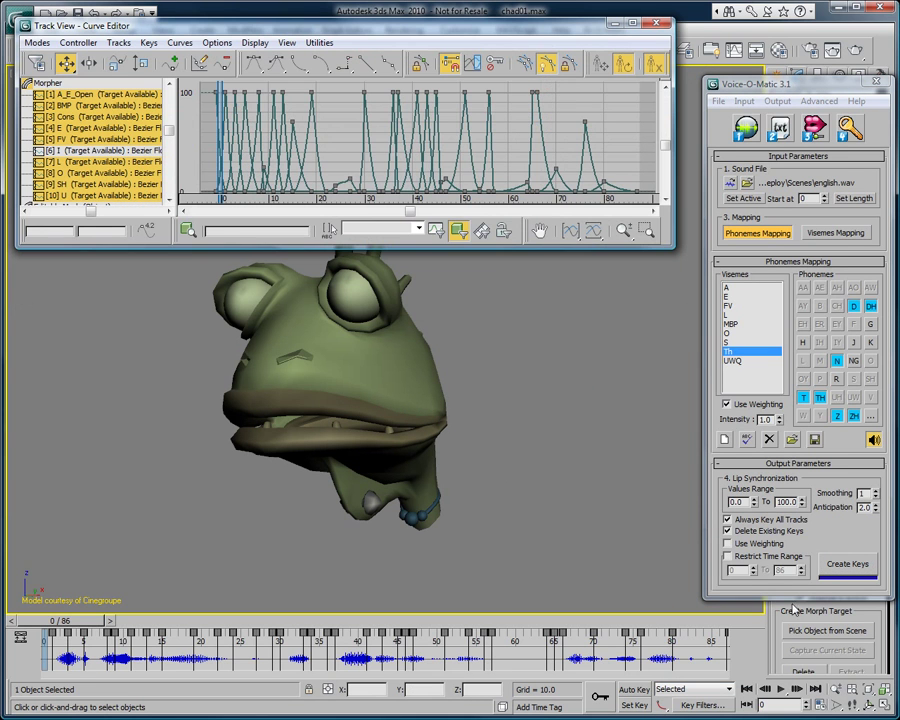
{"action": "left_click", "coordinate": [780, 689]}
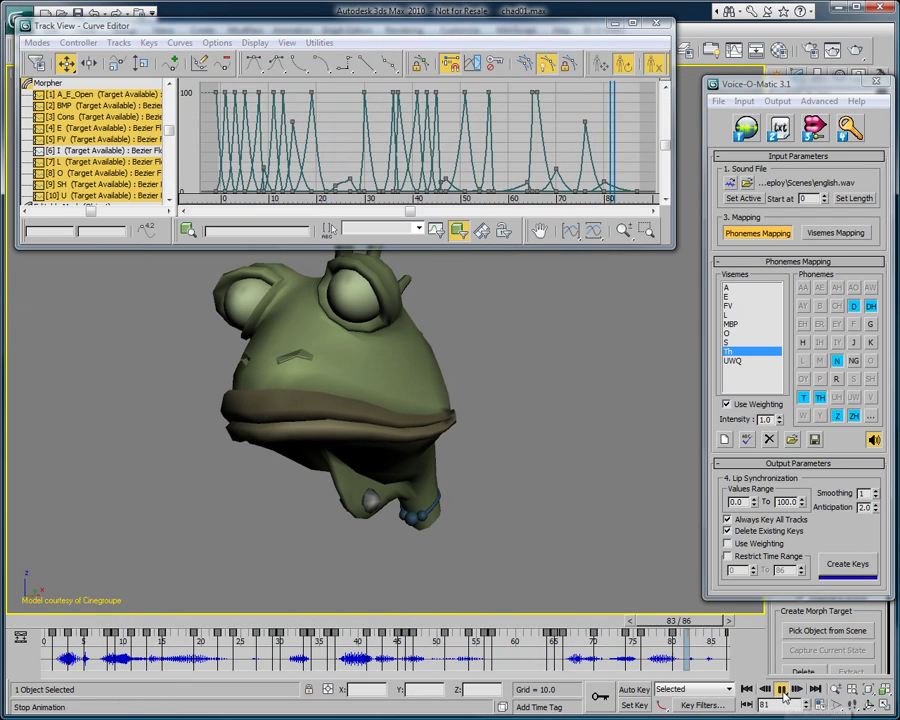
{"action": "left_click", "coordinate": [746, 689]}
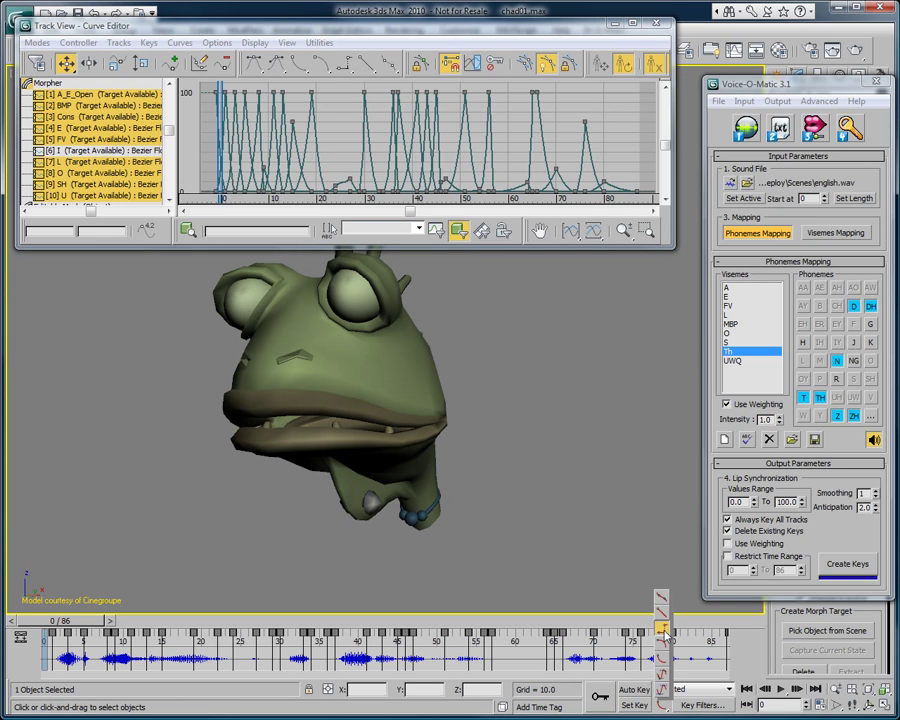
Regenerate the lip-sync keys with Step tangents and hide the Curve Editor
{"action": "left_click", "coordinate": [665, 633]}
{"action": "left_click", "coordinate": [846, 565]}
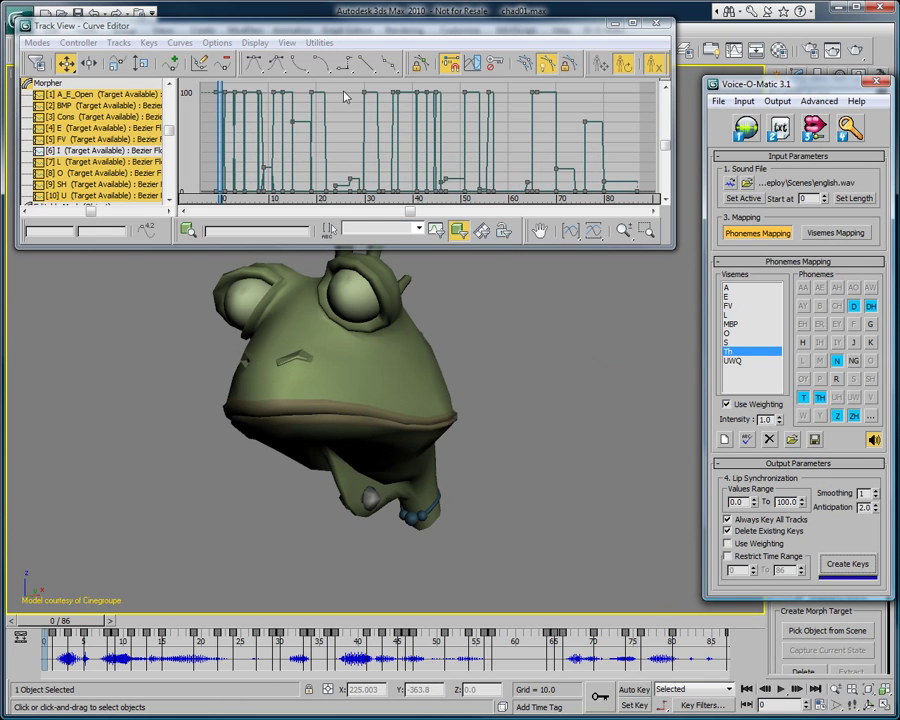
{"action": "left_click", "coordinate": [616, 22]}
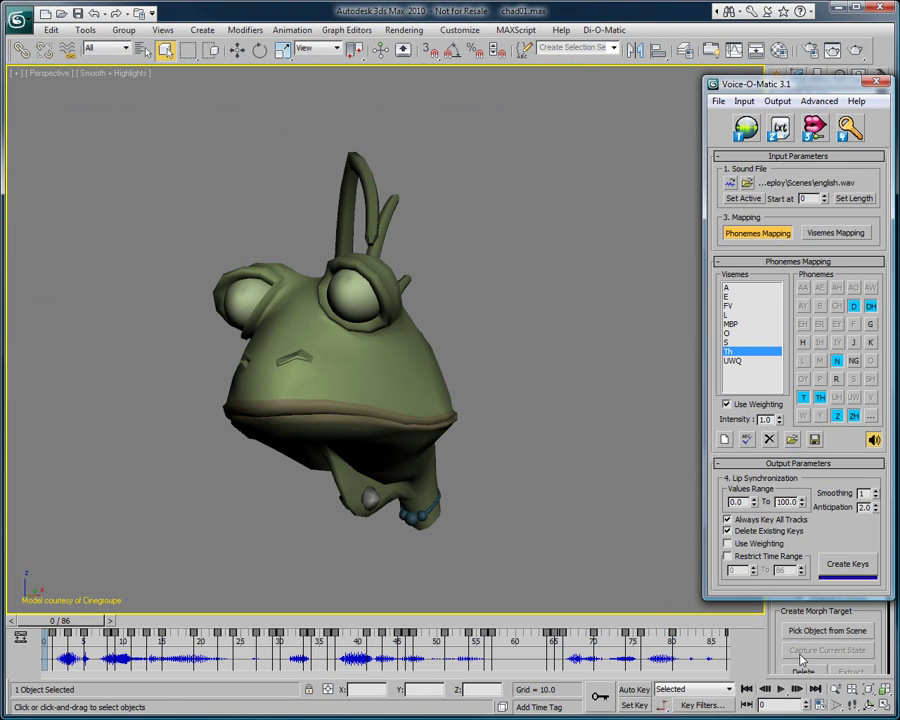
Play and stop the animation, then regenerate the keys with smooth tangents
{"action": "key", "text": "/"}
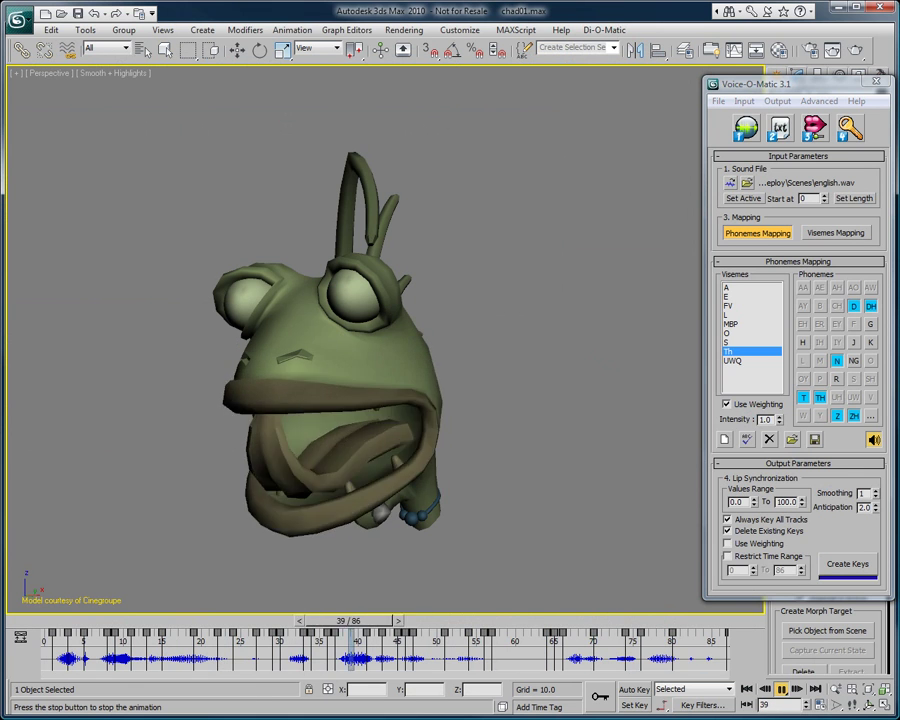
{"action": "left_click", "coordinate": [781, 689]}
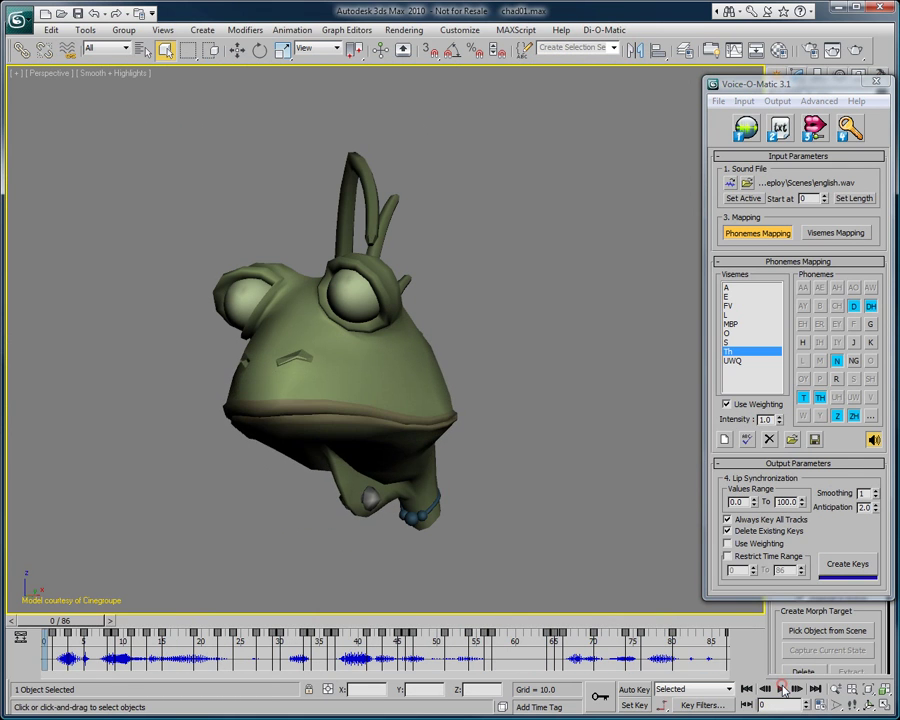
{"action": "left_click_drag", "start_coordinate": [669, 707], "coordinate": [665, 660]}
{"action": "left_click", "coordinate": [848, 564]}
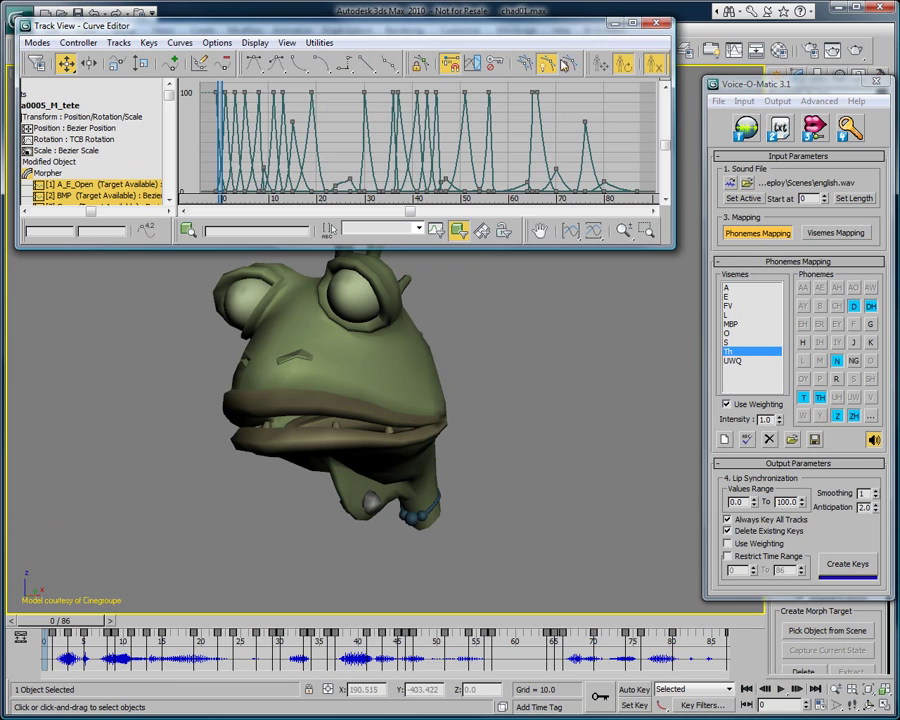
Close the curve window, play and stop the smoothed lip-sync, then close Voice-O-Matic
{"action": "left_click", "coordinate": [661, 25]}
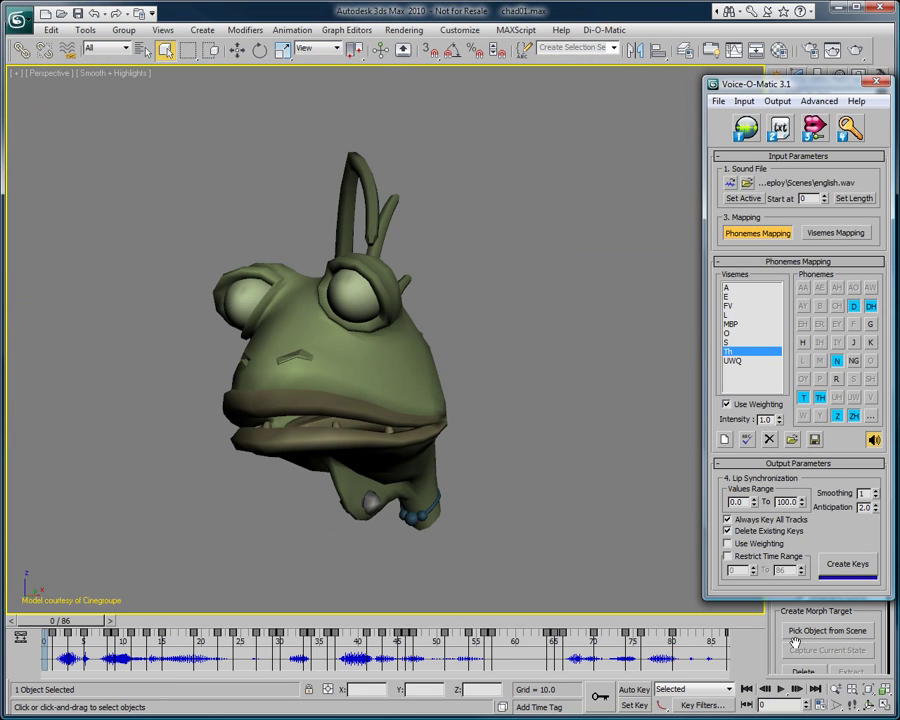
{"action": "left_click", "coordinate": [780, 689]}
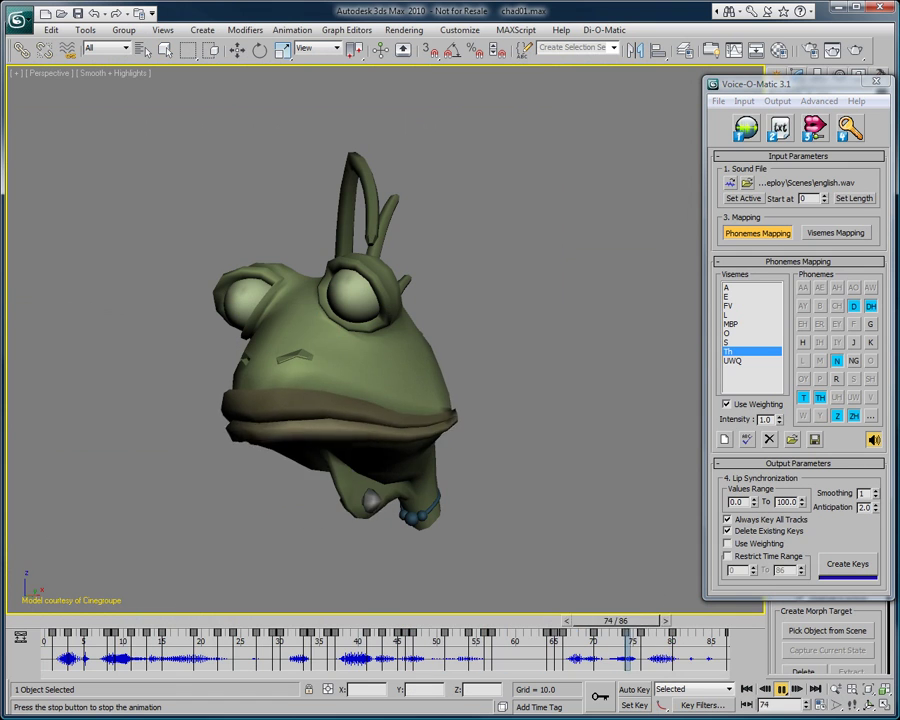
{"action": "left_click", "coordinate": [745, 689]}
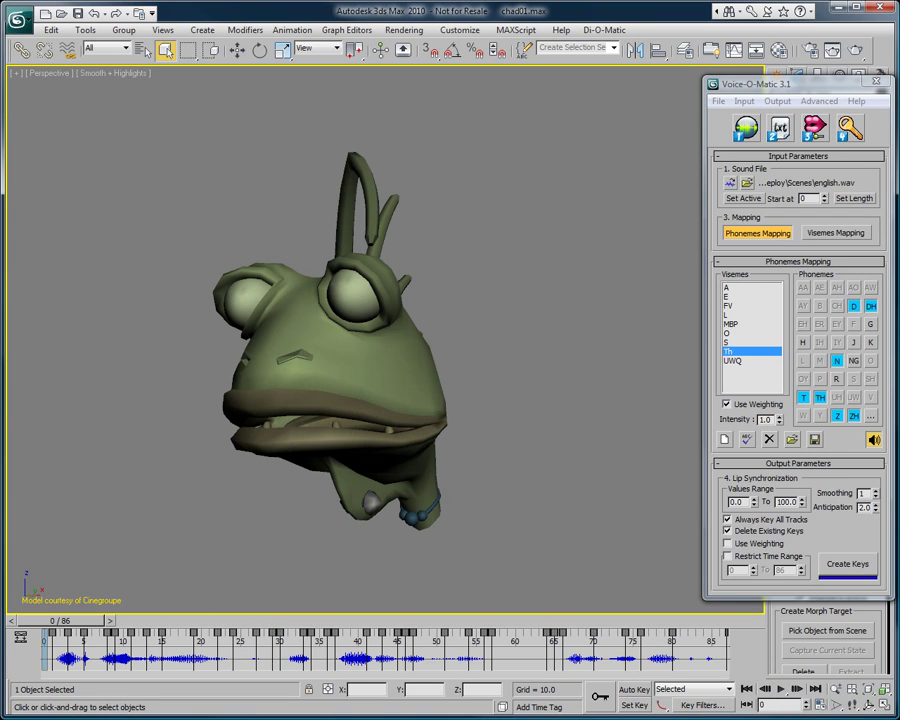
{"action": "left_click", "coordinate": [876, 86]}
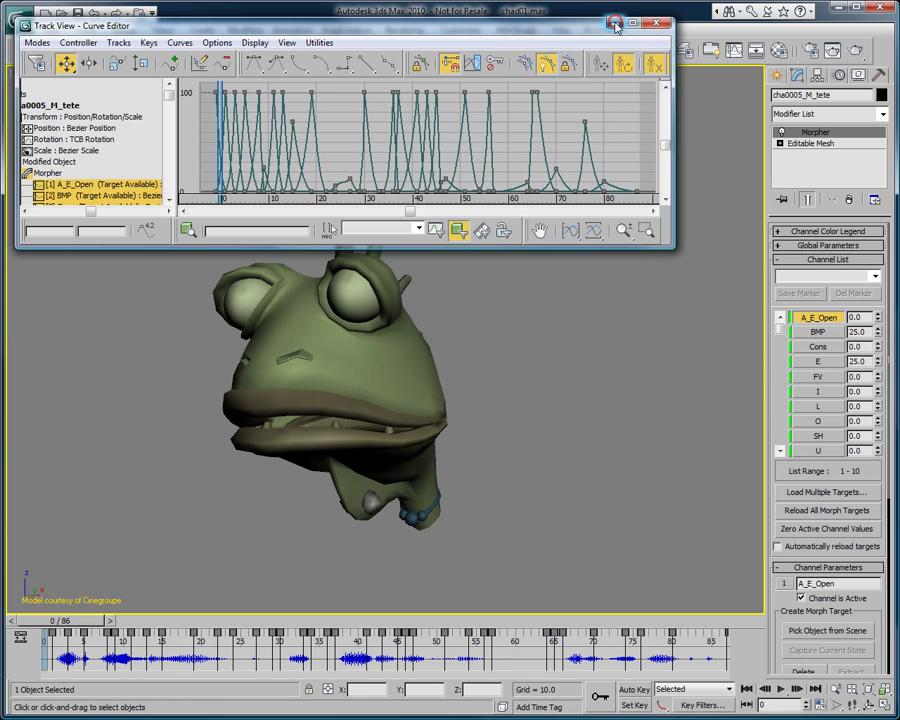
With the Curve Editor closed, play the final lip-sync and stop at frame 0
{"action": "left_click", "coordinate": [657, 22]}
{"action": "left_click", "coordinate": [781, 689]}
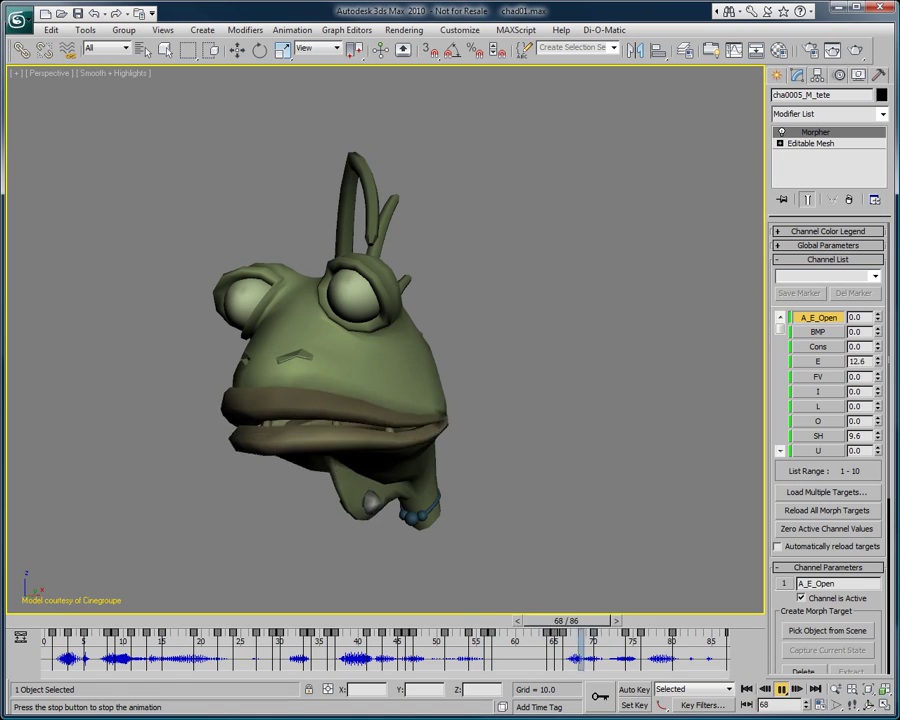
{"action": "left_click", "coordinate": [781, 689]}
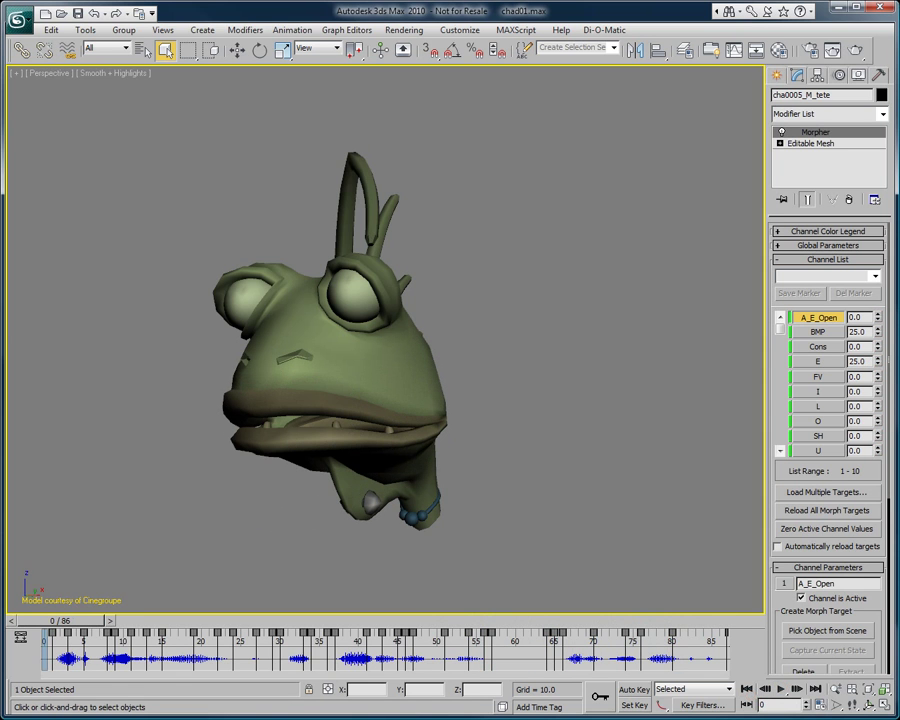